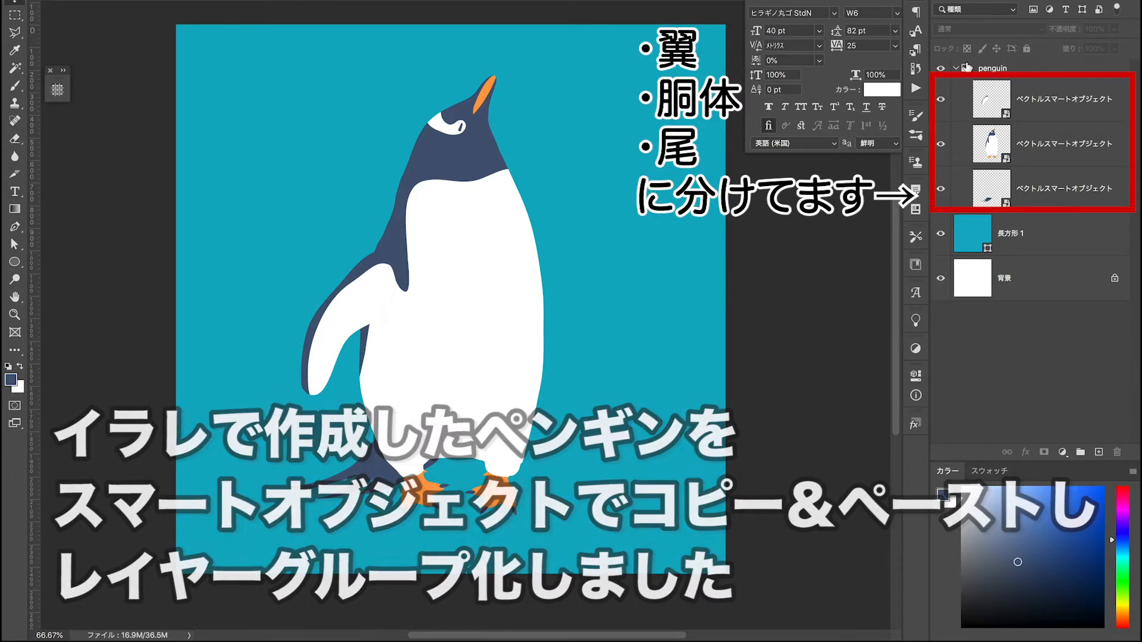
Collapse the penguin layer group and create a frame animation in the timeline.
{"action": "left_click", "coordinate": [990, 67]}
{"action": "left_click", "coordinate": [953, 69]}
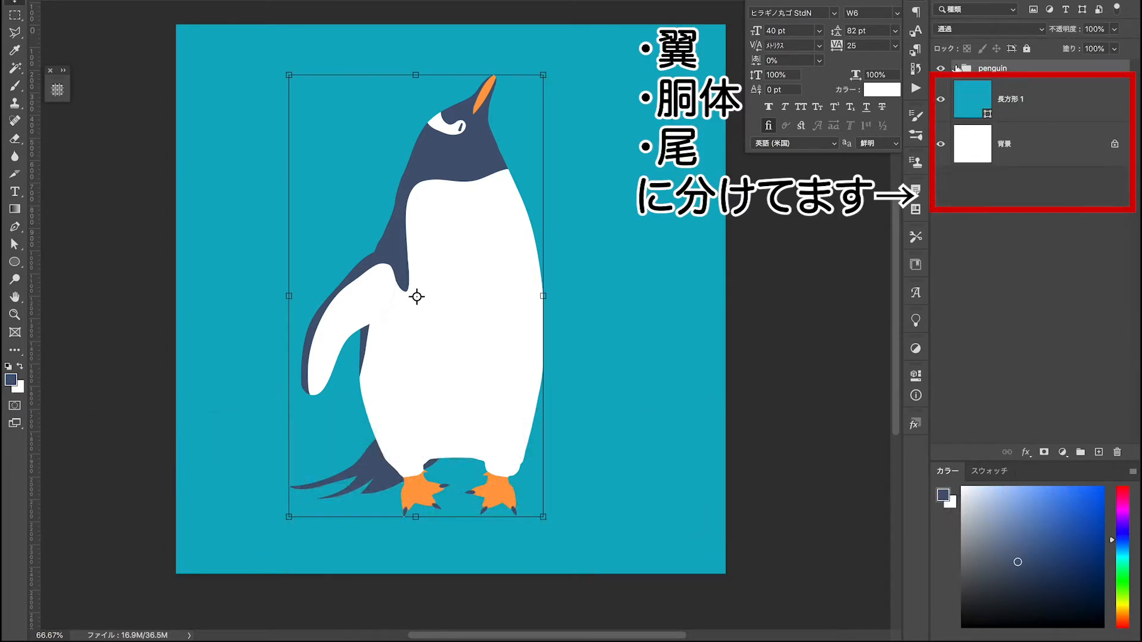
{"action": "left_click", "coordinate": [784, 245]}
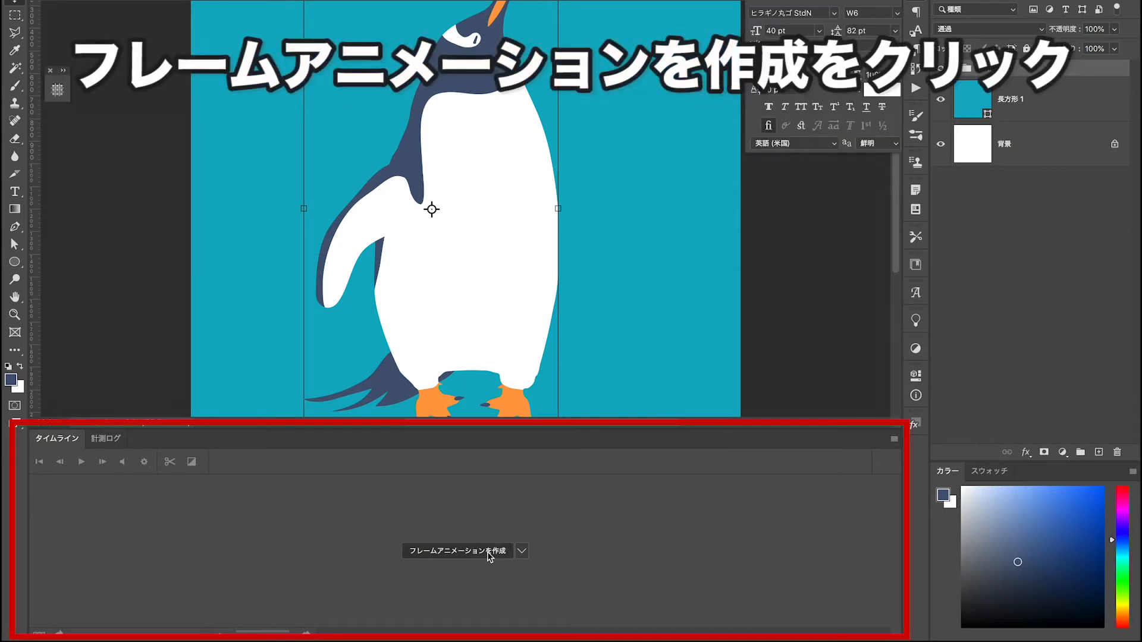
{"action": "left_click", "coordinate": [489, 556]}
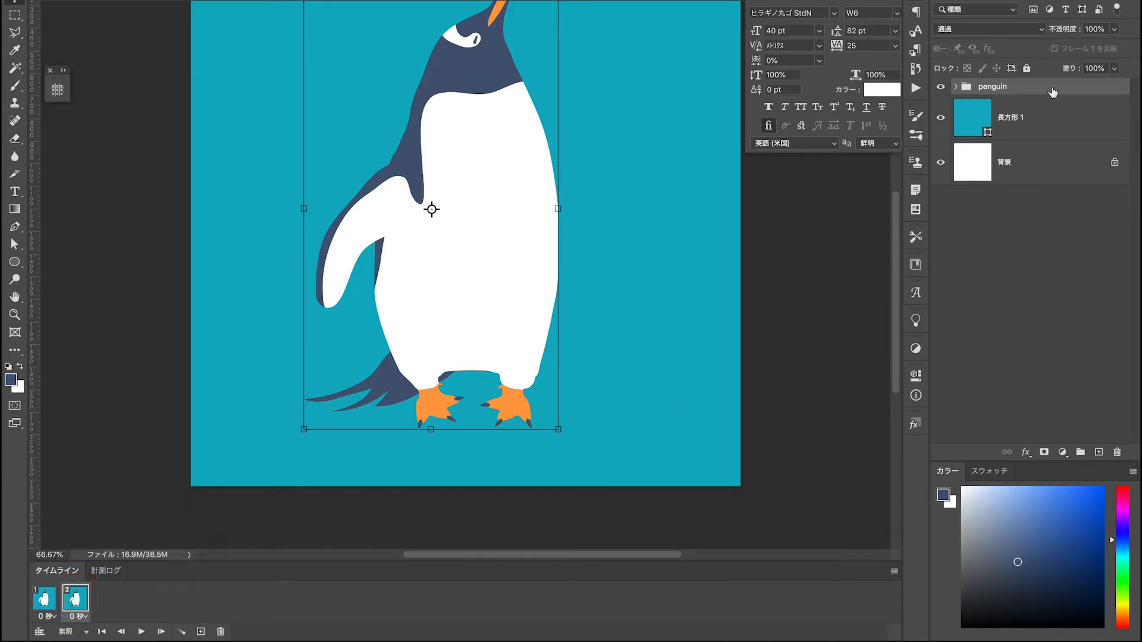
Duplicate the penguin group and place Puppet Warp pins on the copied body at the neck, chest and lower body.
{"action": "key", "text": "super+j"}
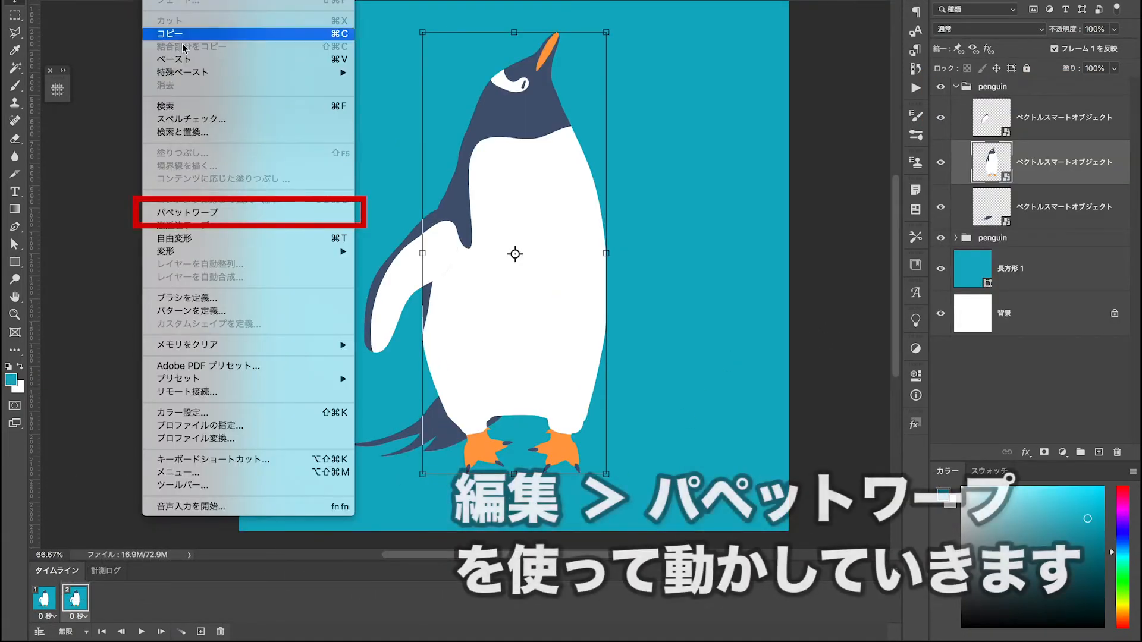
{"action": "left_click", "coordinate": [213, 219]}
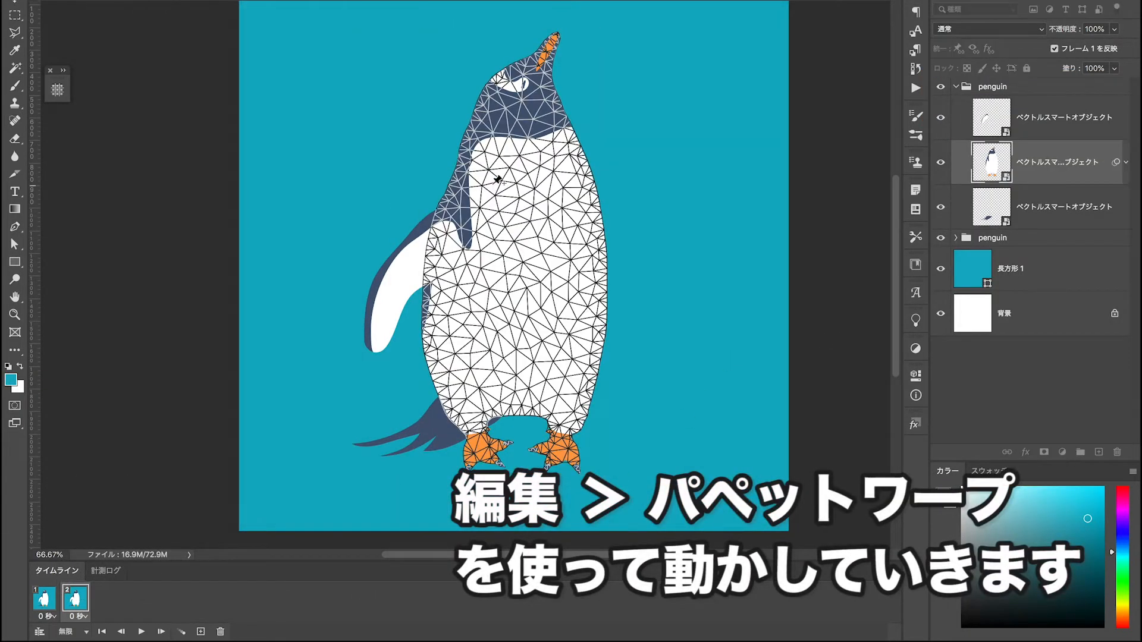
{"action": "left_click_drag", "start_coordinate": [628, 186], "coordinate": [615, 204]}
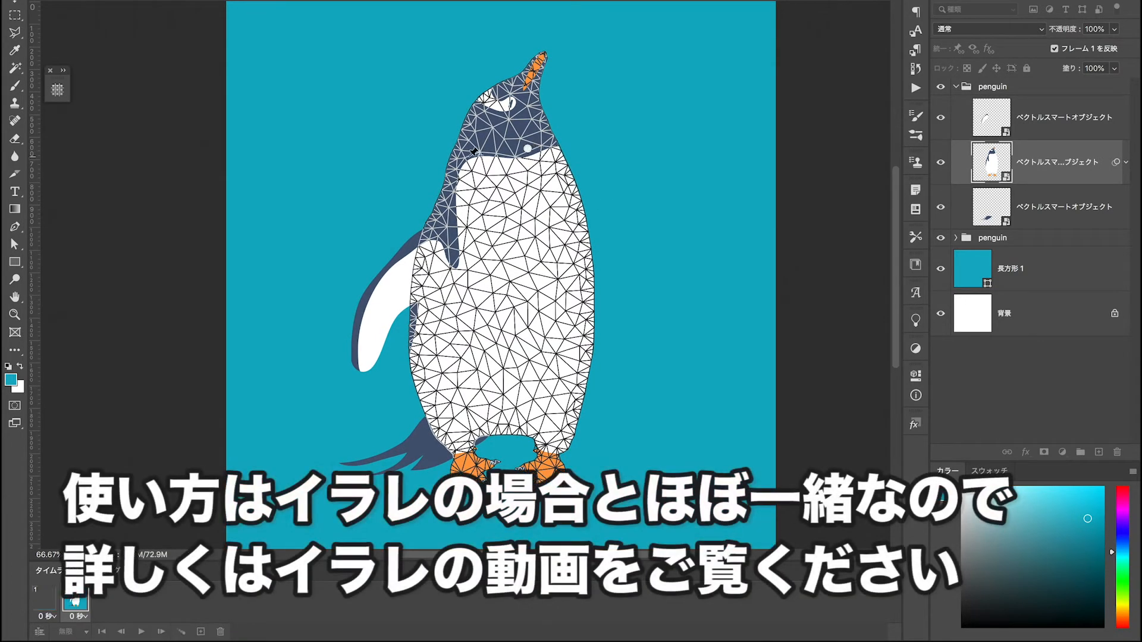
{"action": "left_click", "coordinate": [557, 193]}
{"action": "left_click", "coordinate": [459, 415]}
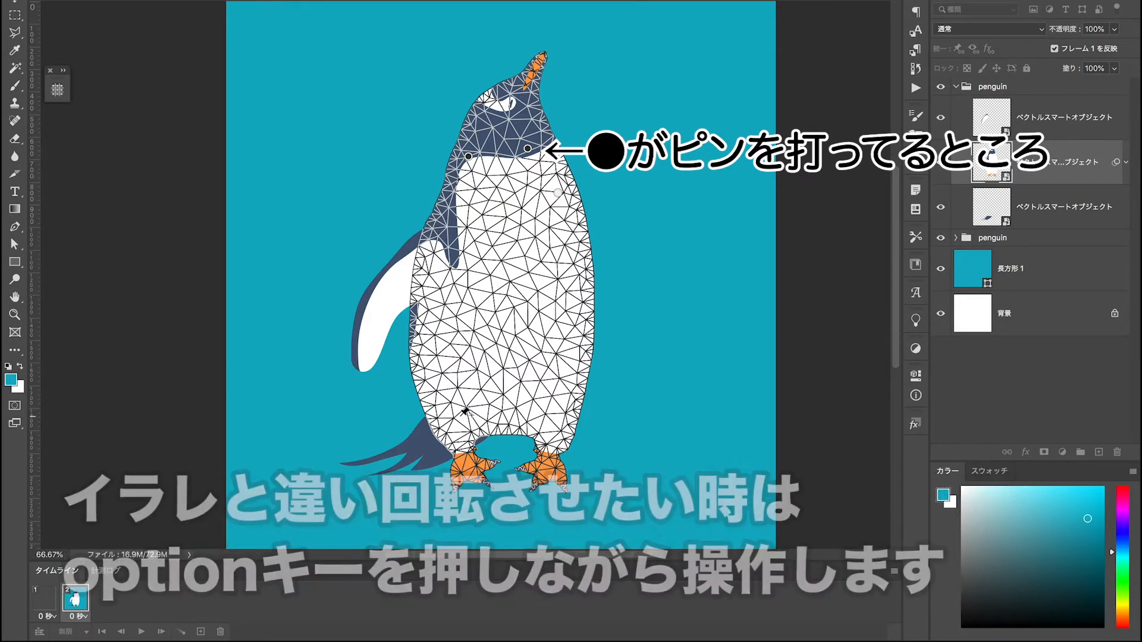
{"action": "left_click", "coordinate": [553, 413]}
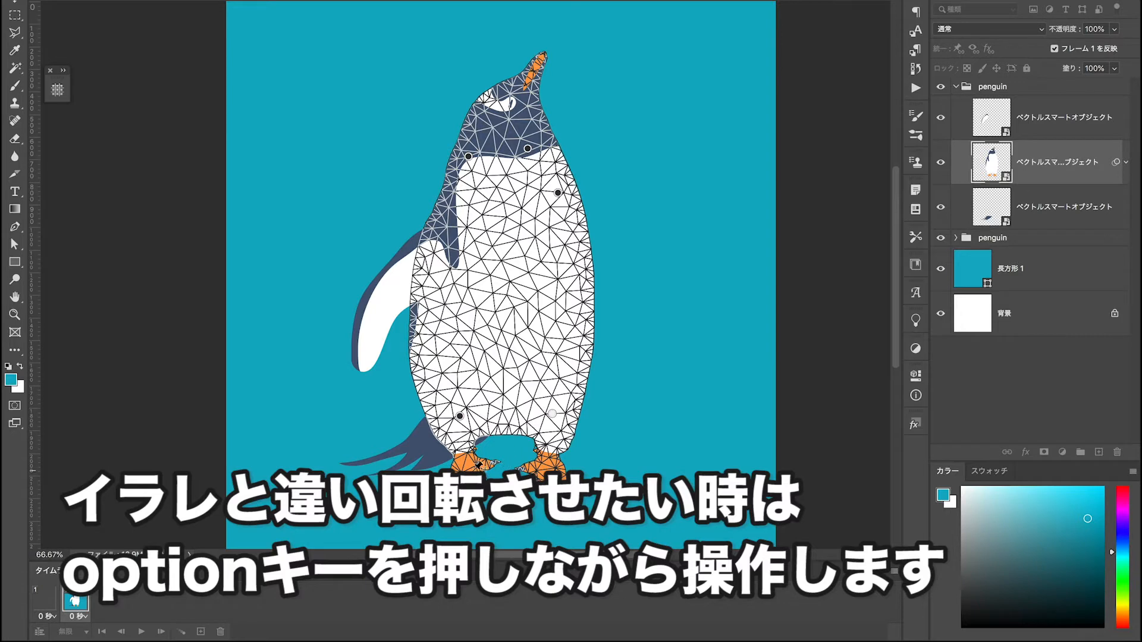
Adjust the neck and chest warp pins to tilt the penguin's head back, and apply the warp.
{"action": "left_click_drag", "start_coordinate": [538, 150], "coordinate": [537, 144]}
{"action": "left_click_drag", "start_coordinate": [557, 193], "coordinate": [563, 186]}
{"action": "left_click_drag", "start_coordinate": [467, 156], "coordinate": [467, 161]}
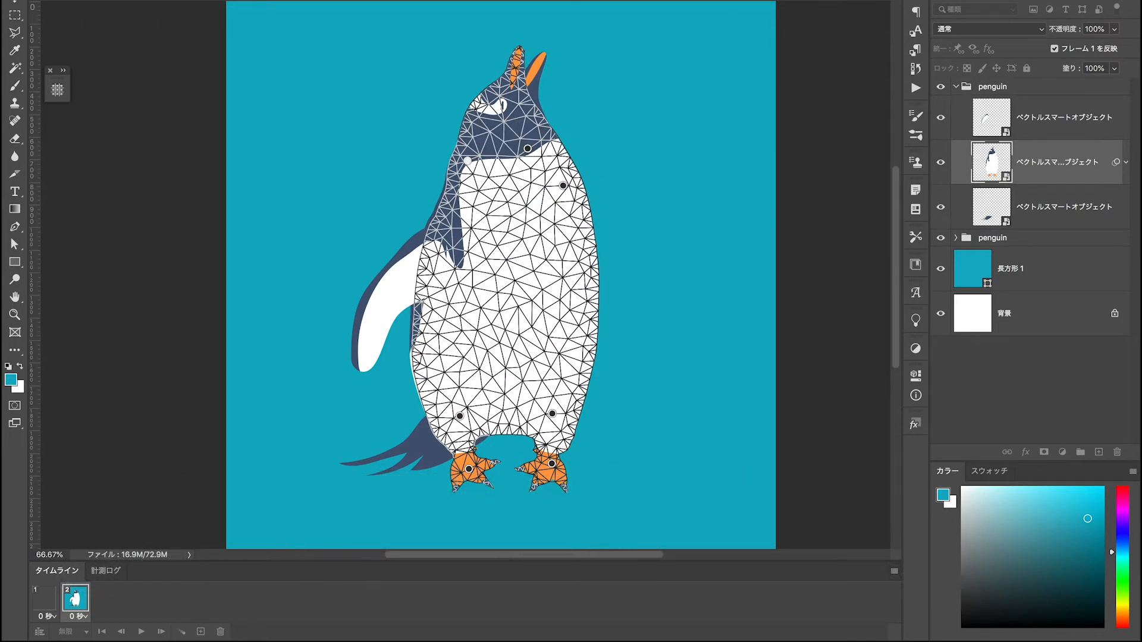
{"action": "key", "text": "Return"}
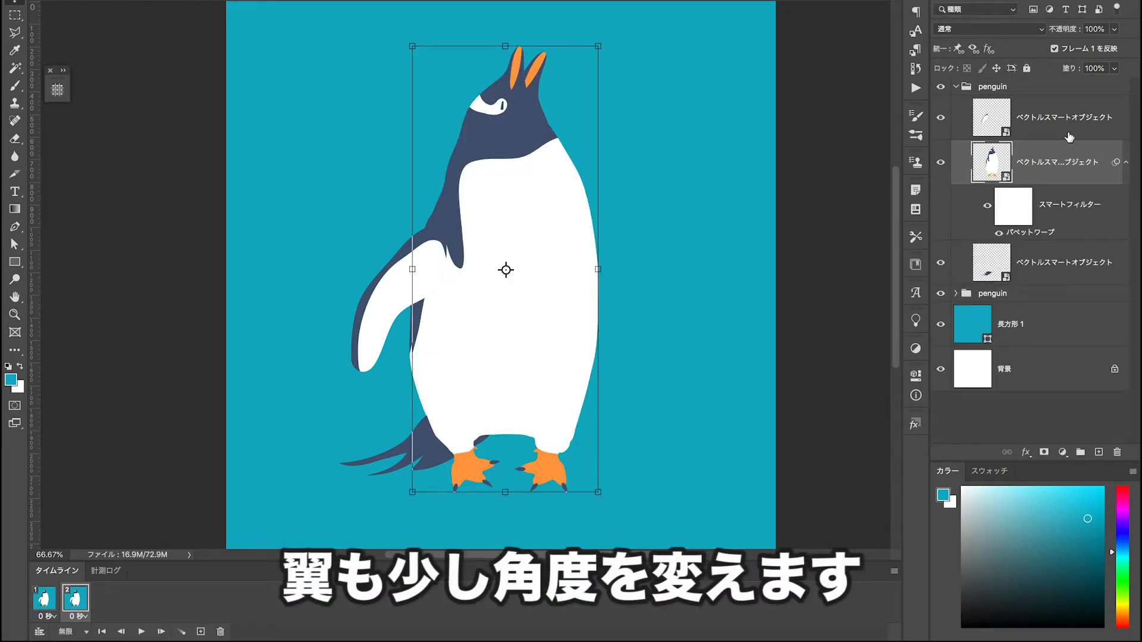
Rotate the copied wing layer slightly outward about the shoulder.
{"action": "left_click", "coordinate": [1065, 141]}
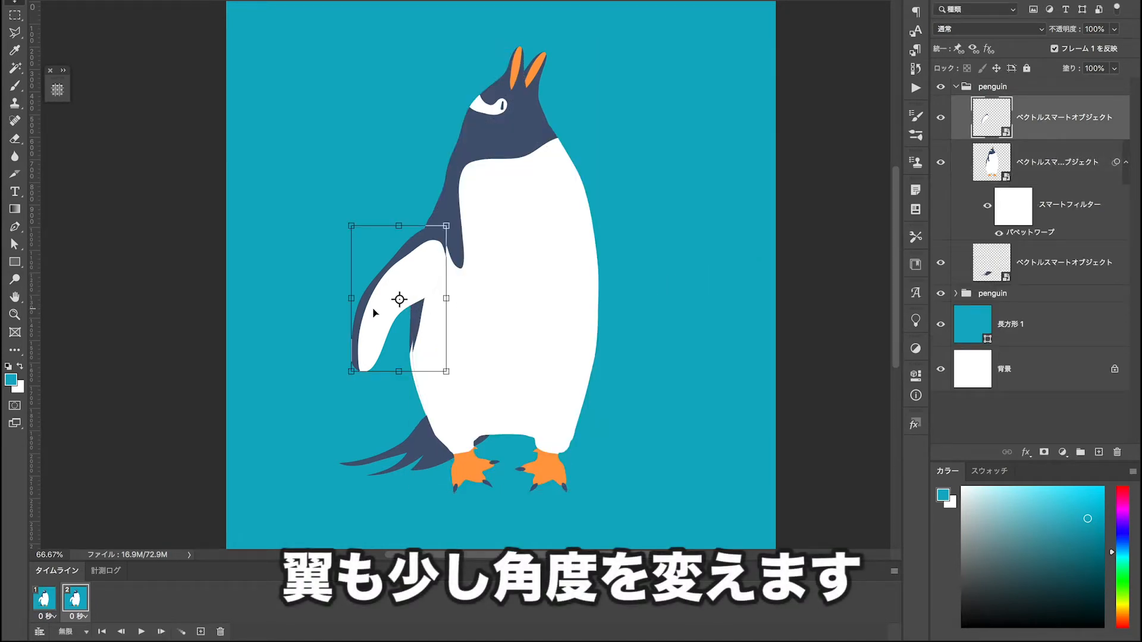
{"action": "key", "text": "ctrl+t"}
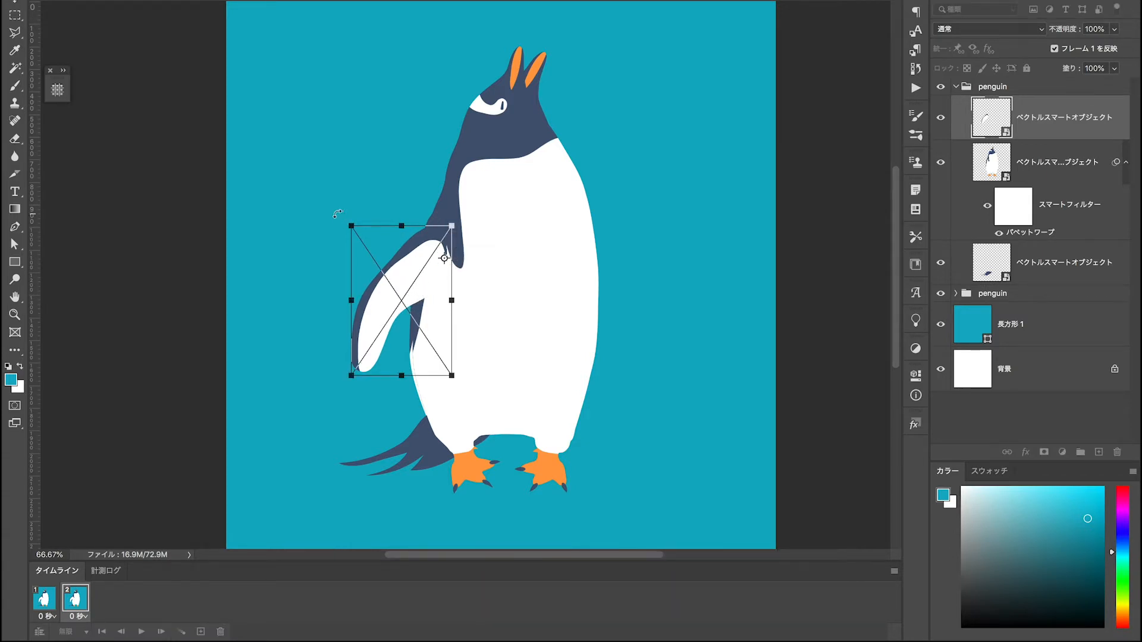
{"action": "left_click_drag", "start_coordinate": [337, 213], "coordinate": [339, 197]}
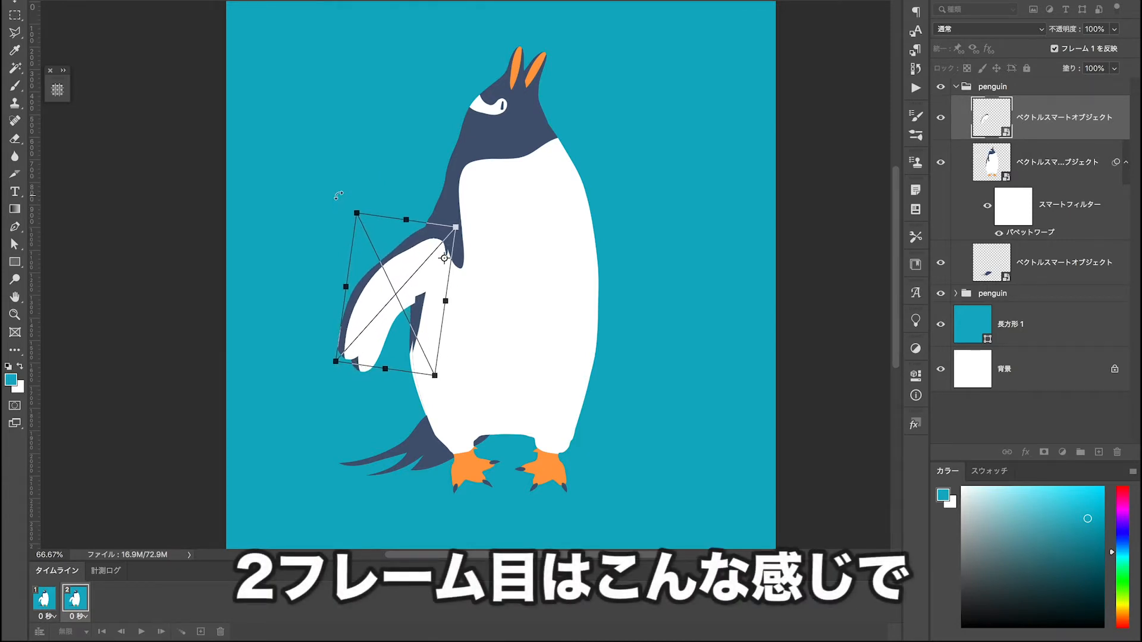
{"action": "key", "text": "Return"}
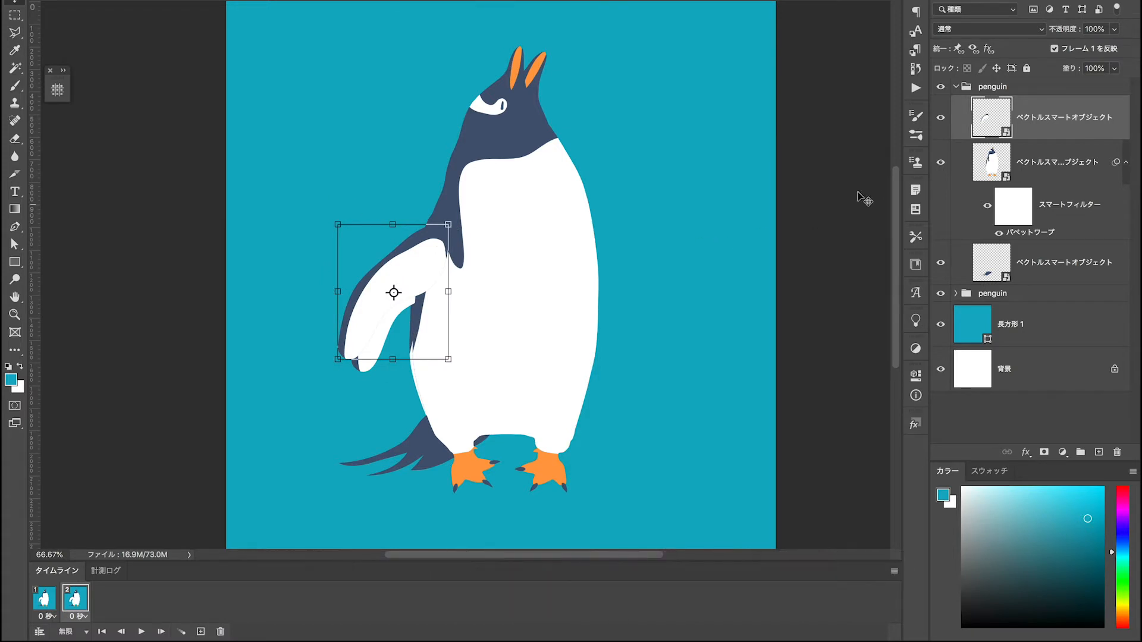
Collapse the copied penguin group and add a third and fourth frame to the timeline.
{"action": "left_click", "coordinate": [1021, 92]}
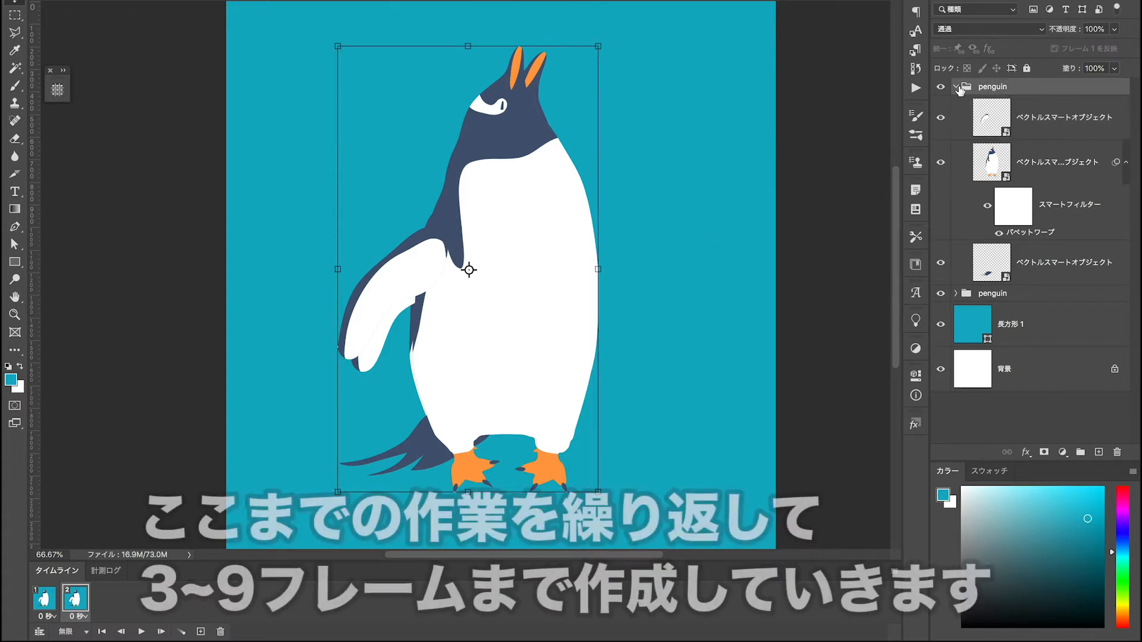
{"action": "left_click", "coordinate": [955, 86]}
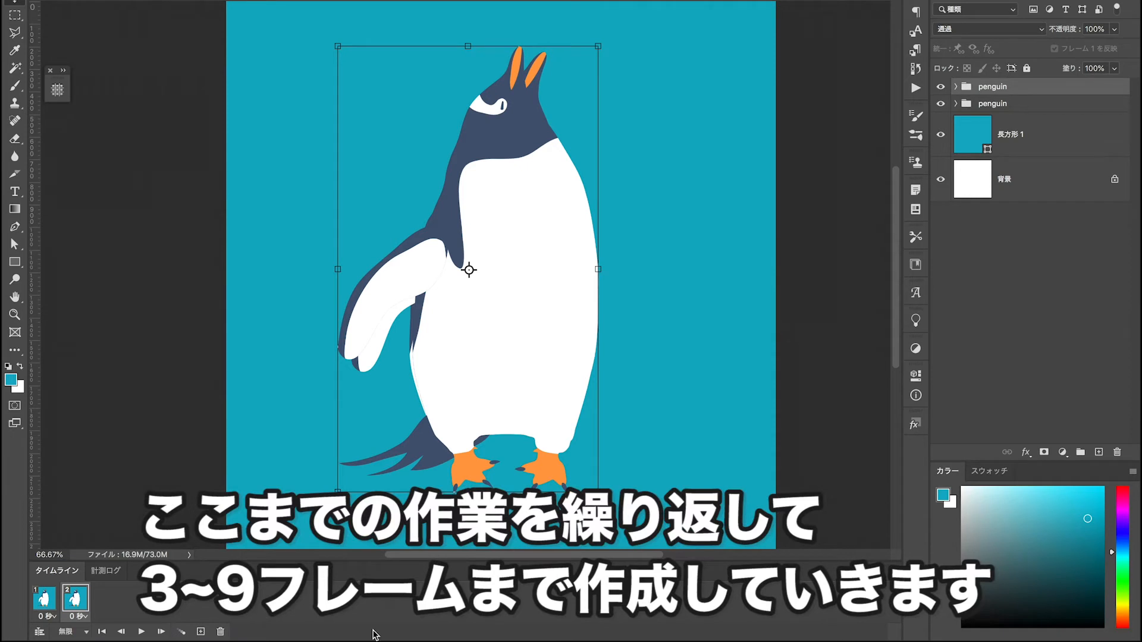
{"action": "left_click", "coordinate": [200, 632]}
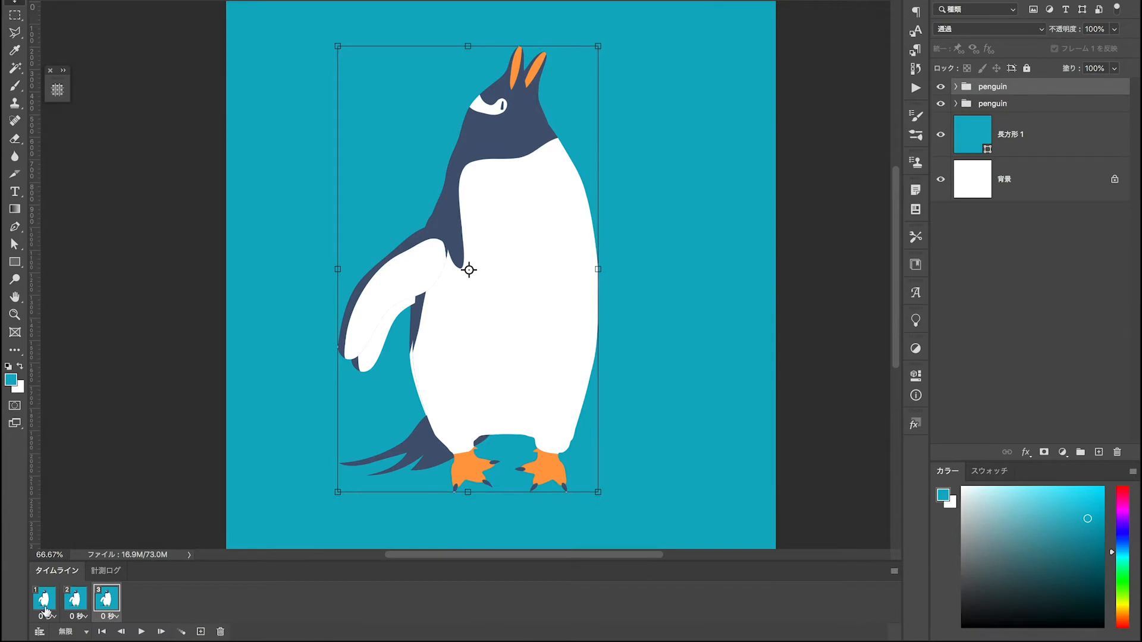
{"action": "left_click", "coordinate": [108, 608]}
{"action": "left_click", "coordinate": [138, 608]}
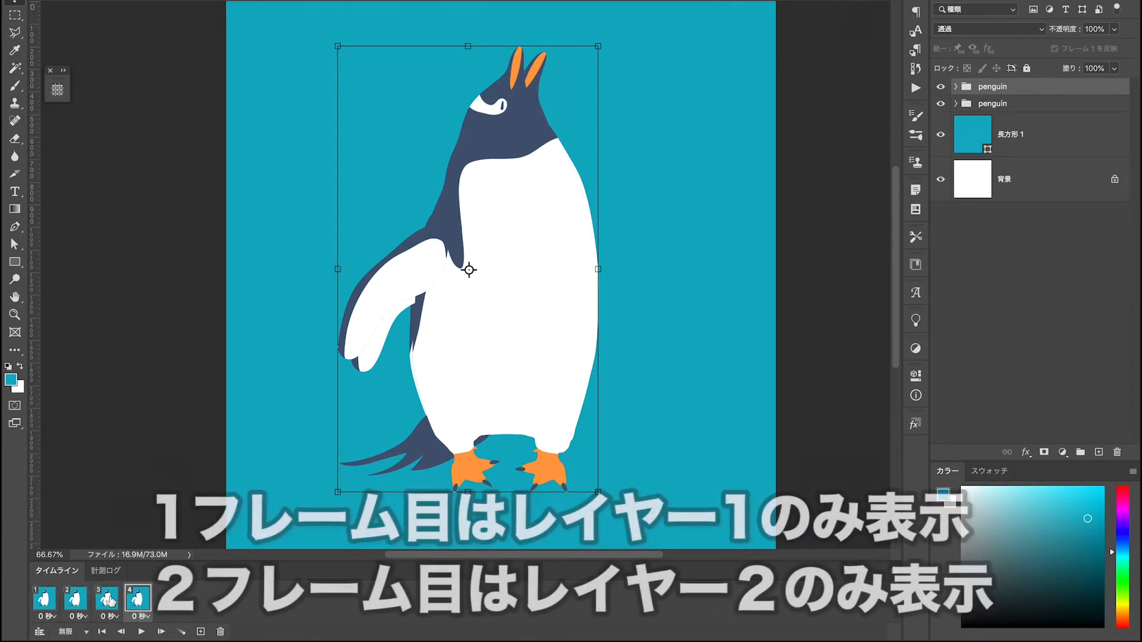
Set group visibility so frames 1 and 3 show only the original penguin and frame 2 only the warped copy.
{"action": "left_click", "coordinate": [45, 604]}
{"action": "left_click", "coordinate": [941, 87]}
{"action": "left_click", "coordinate": [940, 103]}
{"action": "left_click", "coordinate": [940, 87]}
{"action": "left_click", "coordinate": [45, 601]}
{"action": "left_click", "coordinate": [76, 600]}
{"action": "left_click", "coordinate": [108, 602]}
{"action": "left_click", "coordinate": [139, 601]}
{"action": "left_click", "coordinate": [76, 602]}
{"action": "left_click", "coordinate": [109, 601]}
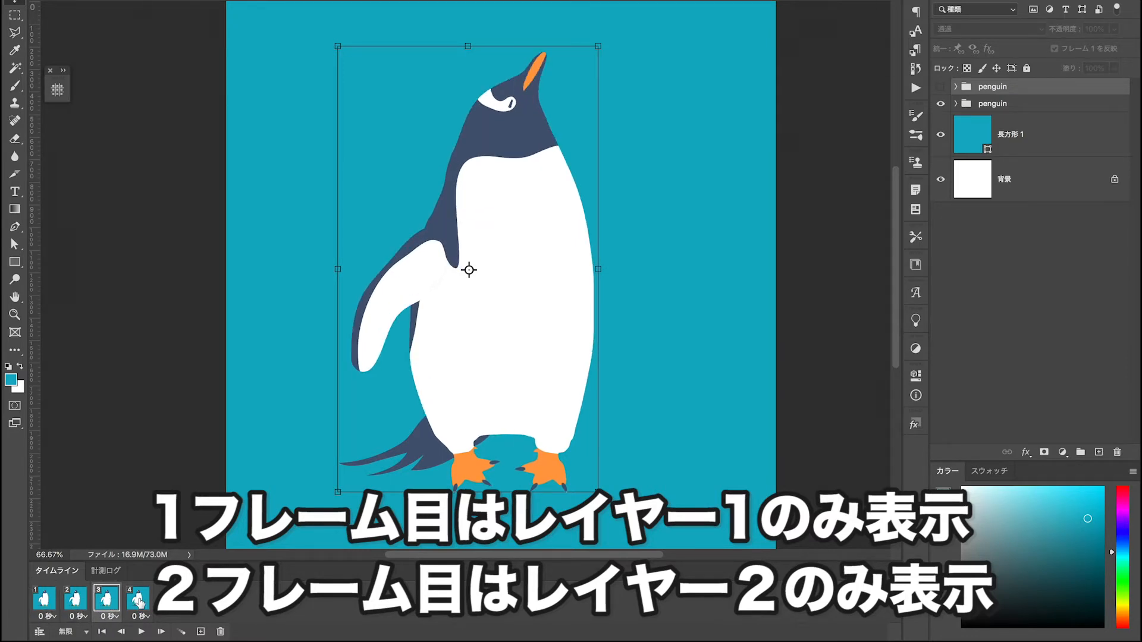
In frame 4, duplicate the original penguin group, move the copy to the top of the layer stack and expand it.
{"action": "left_click", "coordinate": [138, 603]}
{"action": "left_click", "coordinate": [1001, 107]}
{"action": "key", "text": "super+j"}
{"action": "left_click_drag", "start_coordinate": [1000, 106], "coordinate": [976, 82]}
{"action": "left_click", "coordinate": [956, 87]}
Start Puppet Warp on the new copy's body layer and place pins on the neck, chest and lower body.
{"action": "left_click", "coordinate": [999, 162]}
{"action": "left_click", "coordinate": [106, 0]}
{"action": "mouse_move", "coordinate": [152, 0]}
{"action": "left_click", "coordinate": [189, 219]}
{"action": "left_click", "coordinate": [471, 156]}
{"action": "left_click", "coordinate": [519, 151]}
{"action": "left_click", "coordinate": [562, 196]}
{"action": "left_click", "coordinate": [456, 433]}
Adjust the neck and chest warp pins to tilt the head forward, and hide the original penguin group in frame 4.
{"action": "left_click", "coordinate": [519, 151]}
{"action": "mouse_move", "coordinate": [532, 154]}
{"action": "left_mouse_down"}
{"action": "mouse_move", "coordinate": [538, 163]}
{"action": "mouse_move", "coordinate": [472, 159]}
{"action": "mouse_move", "coordinate": [519, 154]}
{"action": "left_mouse_up"}
{"action": "left_click_drag", "start_coordinate": [529, 153], "coordinate": [528, 158]}
{"action": "left_click_drag", "start_coordinate": [562, 196], "coordinate": [564, 213]}
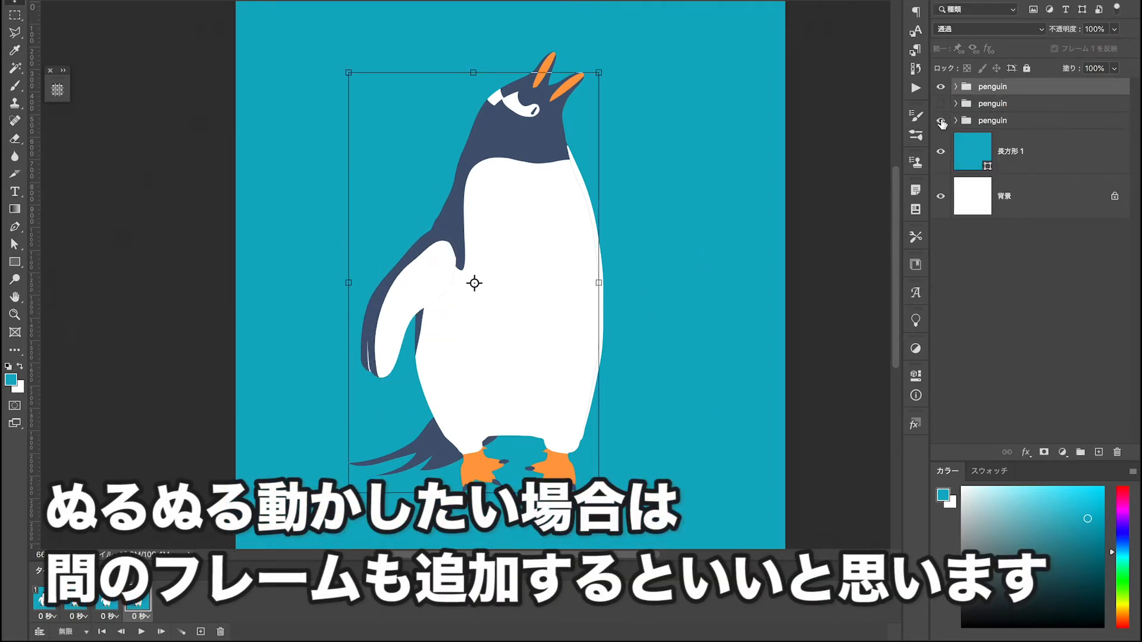
{"action": "left_click", "coordinate": [940, 121]}
Add a fifth frame and warp the topmost copy's body further forward, rotating the neck pin to about 73°.
{"action": "left_click", "coordinate": [200, 631]}
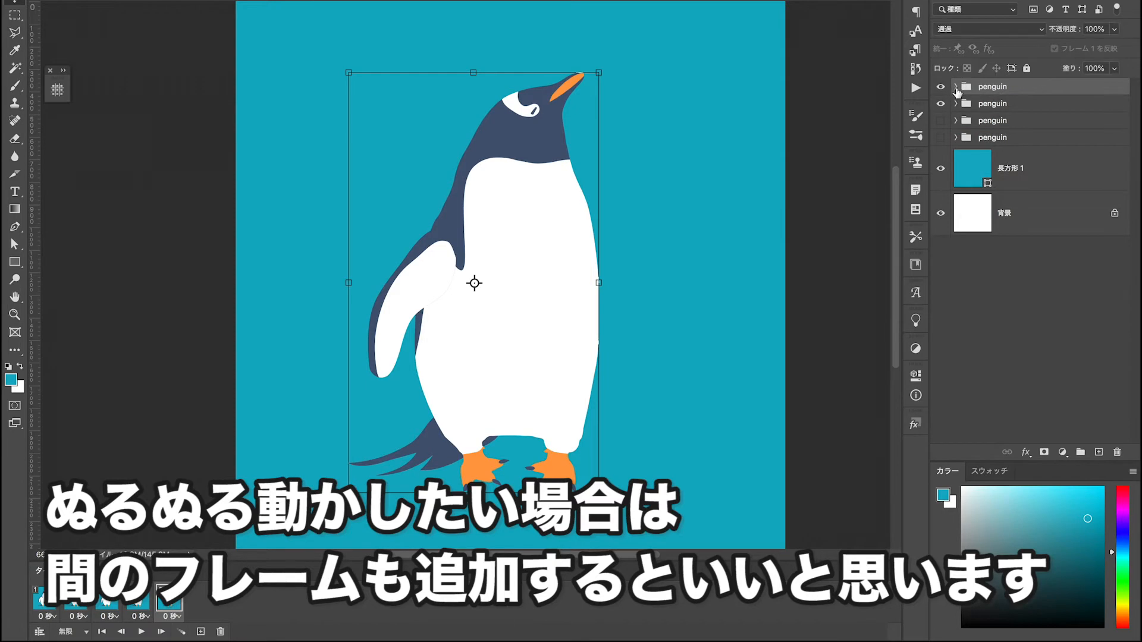
{"action": "left_click", "coordinate": [955, 87]}
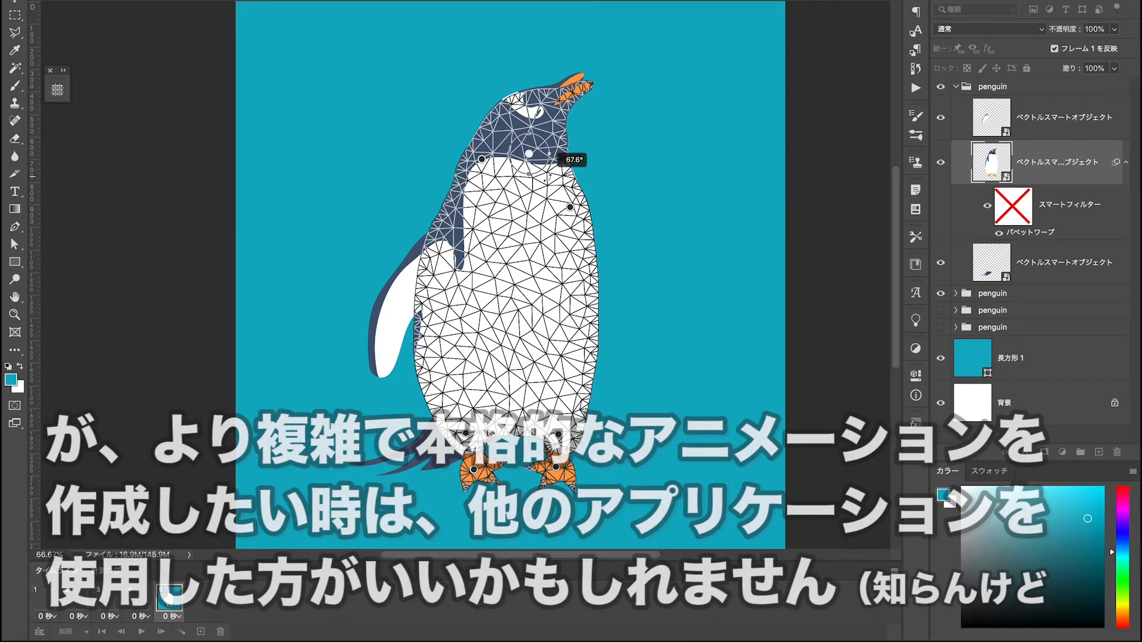
{"action": "left_click_drag", "start_coordinate": [529, 153], "coordinate": [531, 160]}
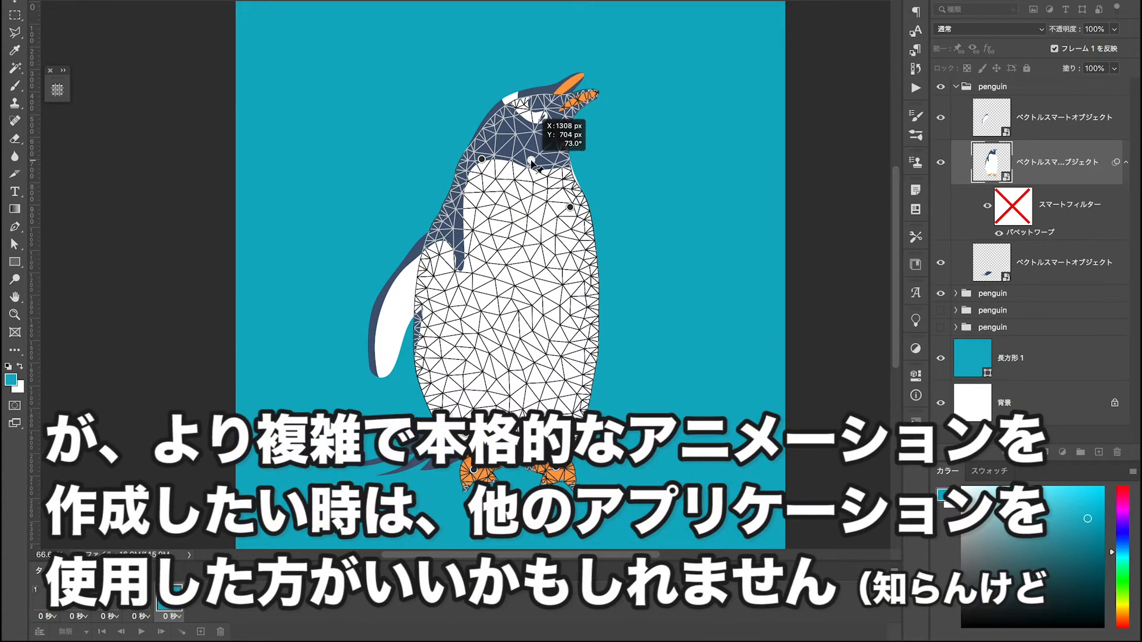
{"action": "left_click_drag", "start_coordinate": [569, 206], "coordinate": [573, 203]}
{"action": "left_click_drag", "start_coordinate": [482, 160], "coordinate": [535, 163]}
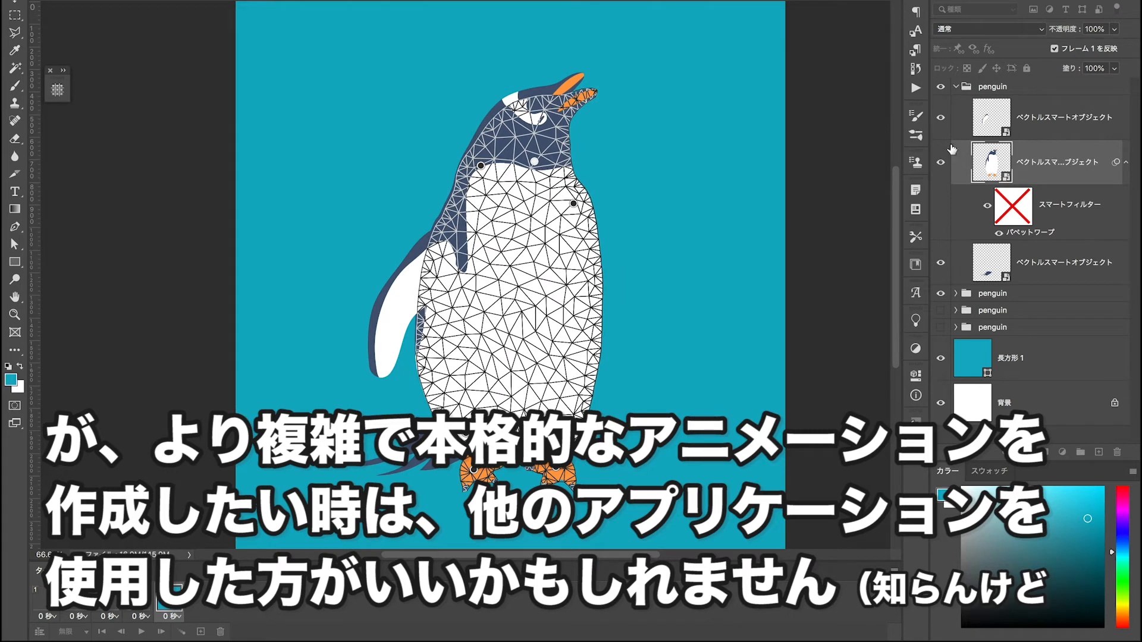
{"action": "key", "text": "Return"}
Rotate the topmost copy's tail slightly upward, and hide the penguin group directly beneath it.
{"action": "left_click", "coordinate": [1048, 264]}
{"action": "left_click_drag", "start_coordinate": [625, 427], "coordinate": [627, 465]}
{"action": "key", "text": "Return"}
{"action": "left_click", "coordinate": [956, 87]}
{"action": "left_click", "coordinate": [942, 104]}
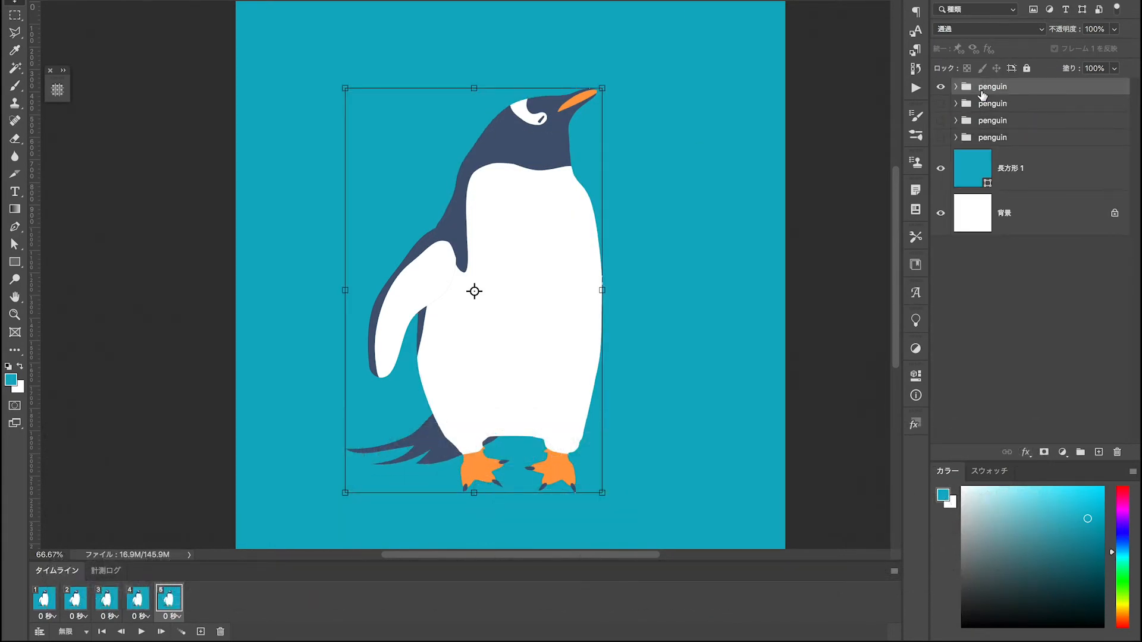
Add a sixth frame, duplicate the topmost penguin group and expand the copy.
{"action": "key", "text": "super+j"}
{"action": "key", "text": "super+z"}
{"action": "left_click", "coordinate": [201, 632]}
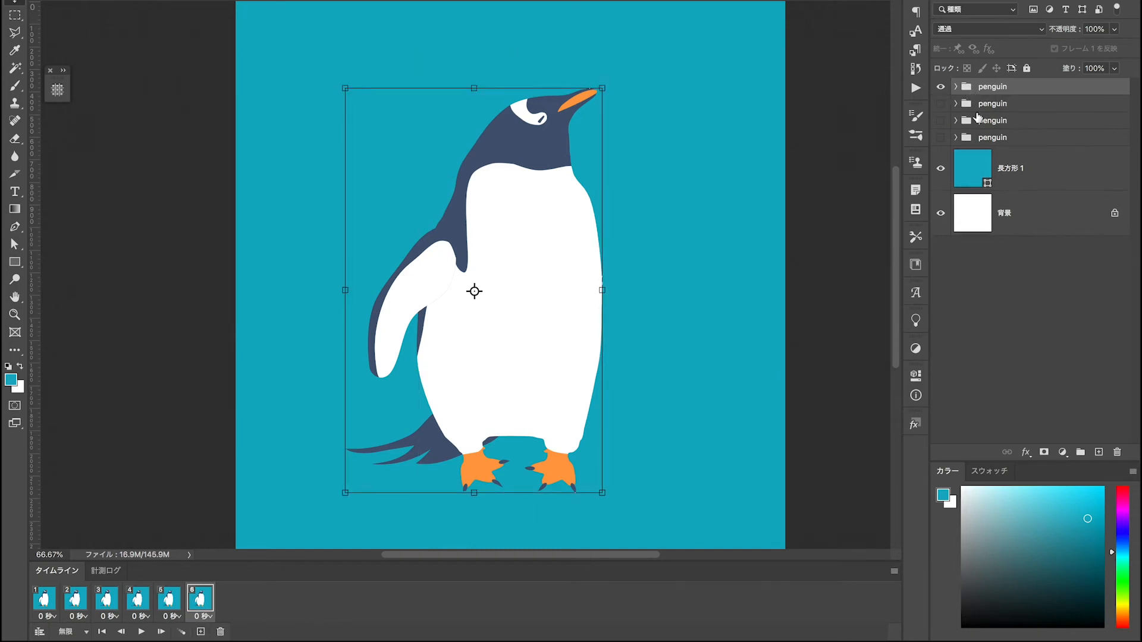
{"action": "key", "text": "super+j"}
{"action": "left_click", "coordinate": [956, 87]}
Sample the penguin's navy colour and draw a circle about 39 px wide over the eye, above the body layer.
{"action": "left_click", "coordinate": [1038, 162]}
{"action": "scroll", "coordinate": [582, 191], "scroll_direction": "up", "scroll_amount": 1}
{"action": "scroll", "coordinate": [579, 187], "scroll_direction": "up", "scroll_amount": 3}
{"action": "key", "text": "super+plus"}
{"action": "key", "text": "super+plus"}
{"action": "key", "text": "super+plus"}
{"action": "key", "text": "super+plus"}
{"action": "key", "text": "u"}
{"action": "key", "text": "shift+u"}
{"action": "key", "text": "i"}
{"action": "mouse_move", "coordinate": [476, 127]}
{"action": "left_mouse_down"}
{"action": "mouse_move", "coordinate": [500, 143]}
{"action": "mouse_move", "coordinate": [525, 116]}
{"action": "mouse_move", "coordinate": [497, 142]}
{"action": "left_mouse_up"}
{"action": "left_click", "coordinate": [505, 140]}
Fill the eye circle with the navy foreground colour at 100% opacity.
{"action": "key", "text": "v"}
{"action": "key", "text": "Return"}
{"action": "key", "text": "5"}
{"action": "key", "text": "alt+BackSpace"}
{"action": "key", "text": "0"}
{"action": "left_click", "coordinate": [754, 194]}
{"action": "left_click", "coordinate": [499, 142]}
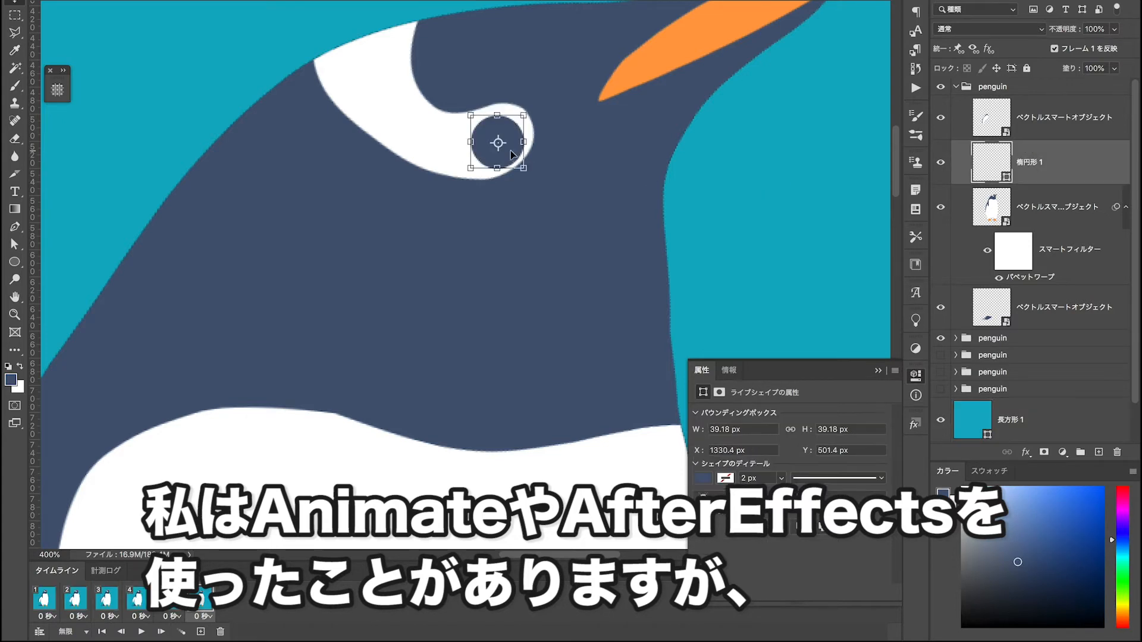
{"action": "left_click", "coordinate": [754, 194]}
Duplicate the navy eye circle layer.
{"action": "key", "text": "super+minus"}
{"action": "key", "text": "super+minus"}
{"action": "key", "text": "super+minus"}
{"action": "scroll", "coordinate": [595, 199], "scroll_direction": "left", "scroll_amount": 2}
{"action": "scroll", "coordinate": [594, 199], "scroll_direction": "down", "scroll_amount": 1}
{"action": "scroll", "coordinate": [540, 199], "scroll_direction": "up", "scroll_amount": 2}
{"action": "scroll", "coordinate": [540, 199], "scroll_direction": "right", "scroll_amount": 1}
{"action": "left_click", "coordinate": [498, 260]}
{"action": "key", "text": "super+j"}
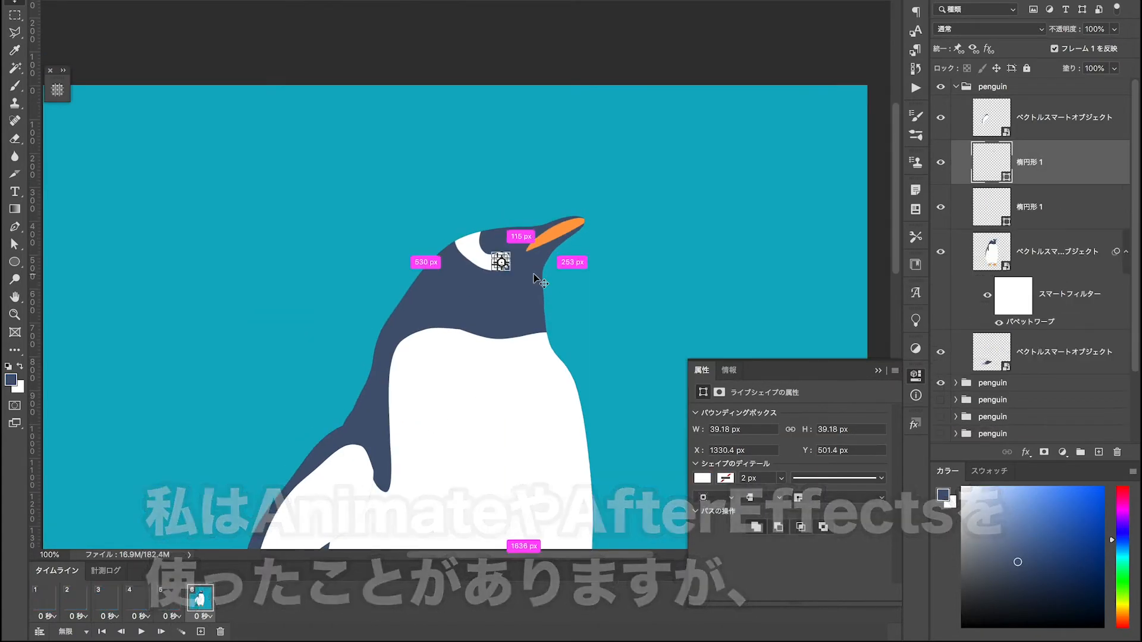
Fill the lower eye circle with white and enlarge it to about 41 px behind the navy one.
{"action": "key", "text": "super+plus"}
{"action": "key", "text": "super+plus"}
{"action": "key", "text": "super+plus"}
{"action": "left_click", "coordinate": [1029, 207]}
{"action": "key", "text": "super+BackSpace"}
{"action": "left_click_drag", "start_coordinate": [579, 243], "coordinate": [575, 248]}
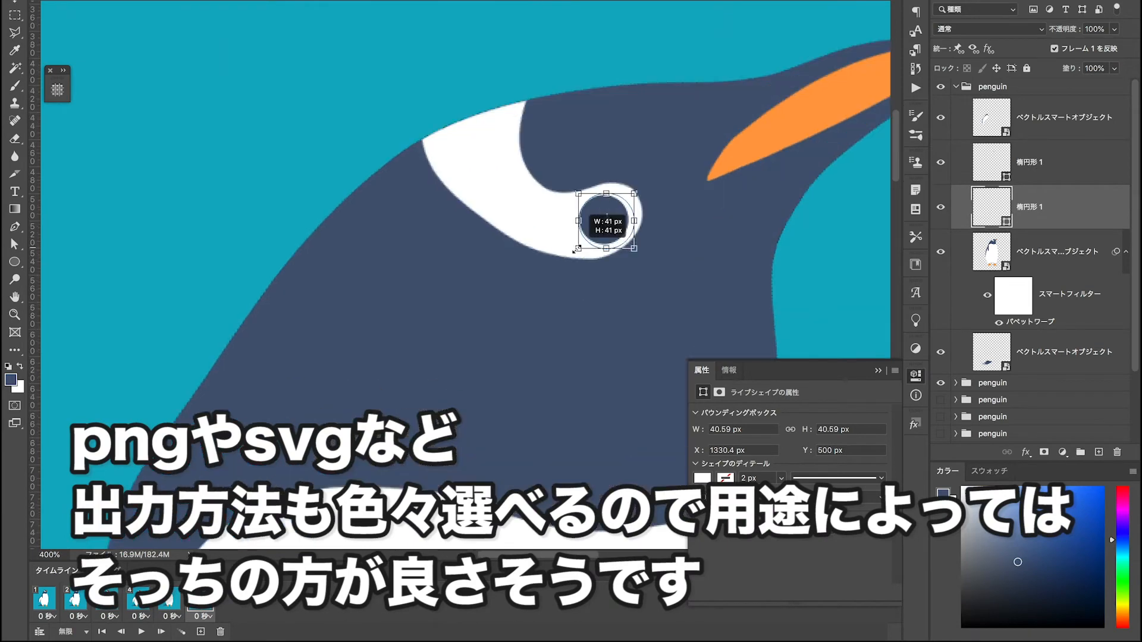
{"action": "key", "text": "super+minus"}
{"action": "key", "text": "super+minus"}
{"action": "key", "text": "super+minus"}
{"action": "key", "text": "super+minus"}
{"action": "left_click", "coordinate": [581, 255]}
Collapse the penguin group and adjust group visibility in frames 1 to 6 so each frame shows a single pose.
{"action": "left_click", "coordinate": [956, 87]}
{"action": "left_click", "coordinate": [987, 87]}
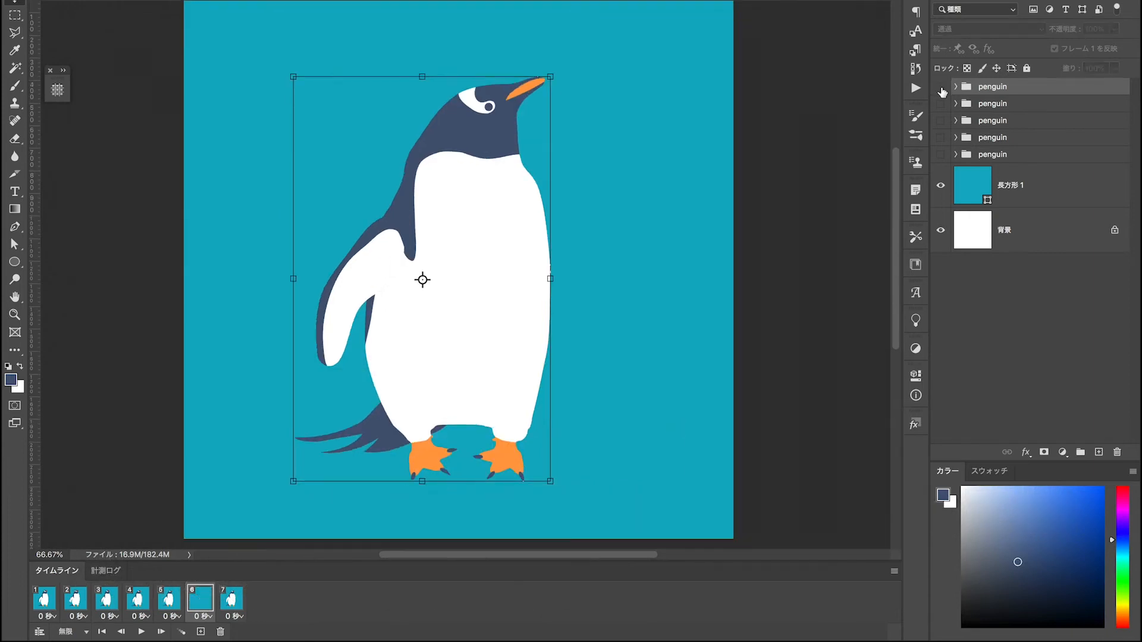
{"action": "left_click", "coordinate": [942, 88]}
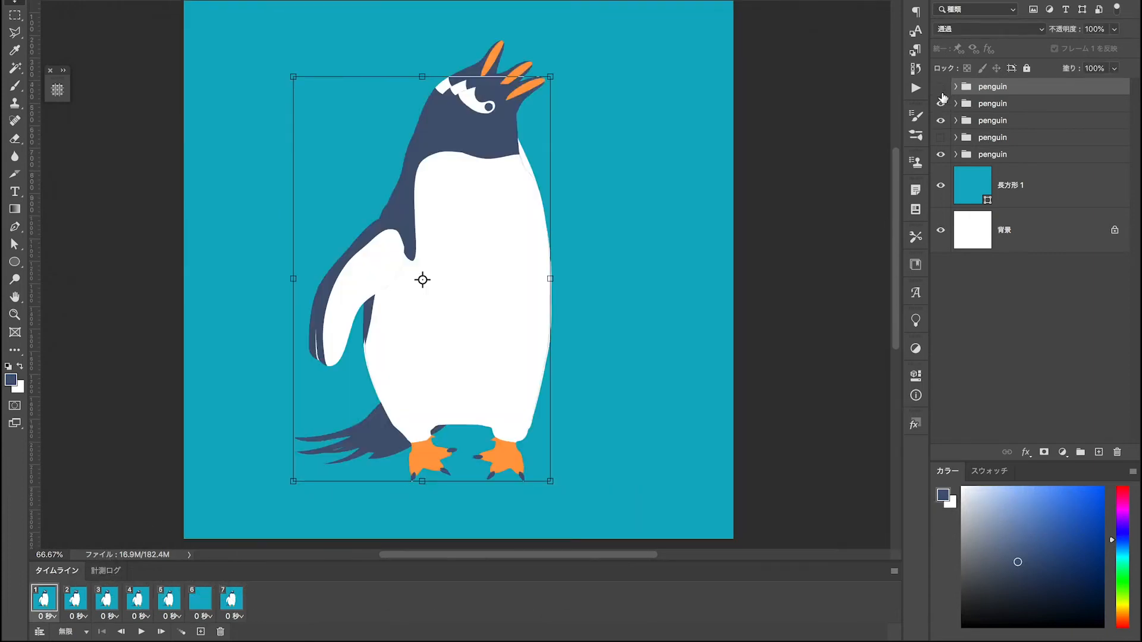
{"action": "left_click_drag", "start_coordinate": [941, 88], "coordinate": [941, 121]}
{"action": "left_click", "coordinate": [74, 602]}
{"action": "left_click", "coordinate": [106, 604]}
{"action": "left_click", "coordinate": [138, 601]}
{"action": "left_click", "coordinate": [940, 122]}
{"action": "left_click", "coordinate": [168, 601]}
{"action": "left_click", "coordinate": [942, 104]}
Play the frame animation to check the penguin's movement, and stop the playback.
{"action": "left_click", "coordinate": [141, 631]}
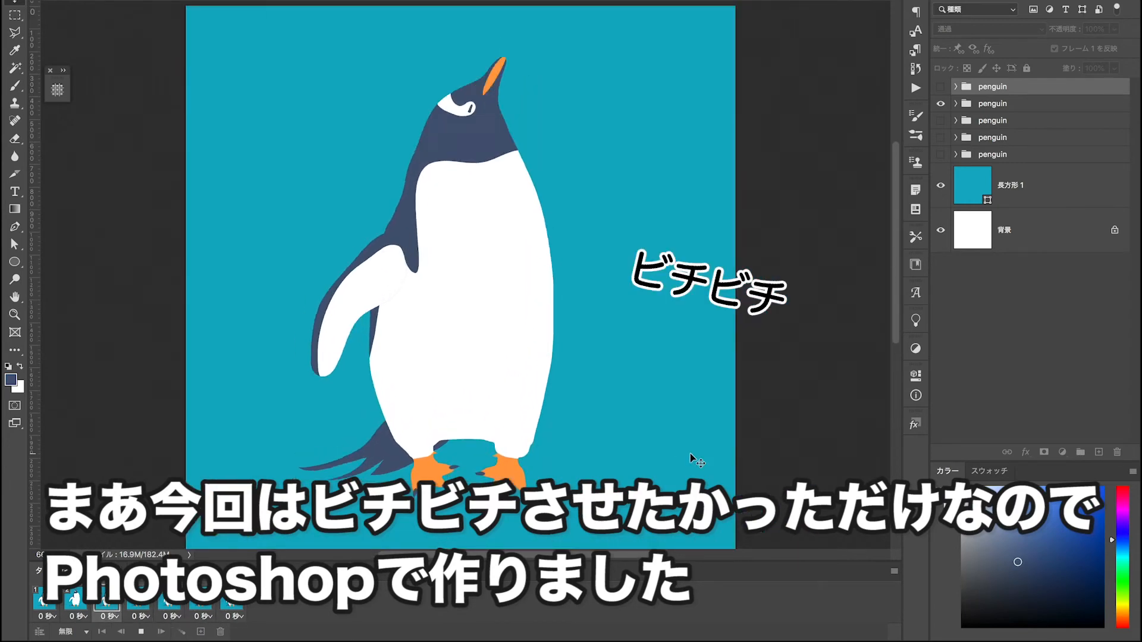
{"action": "key", "text": "space"}
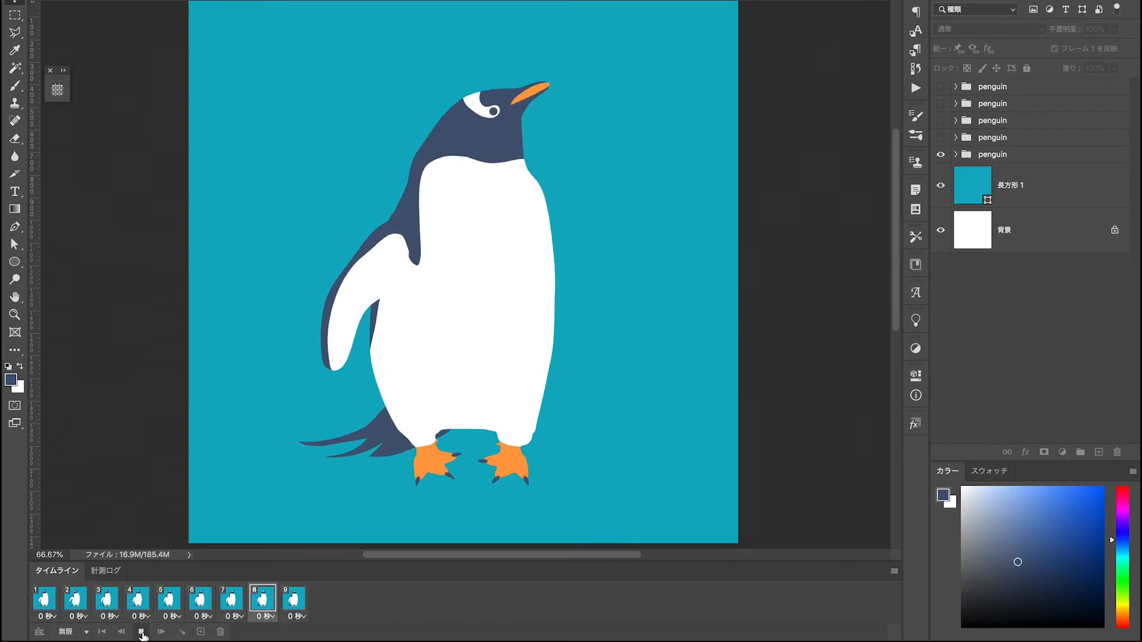
{"action": "left_click", "coordinate": [142, 632]}
{"action": "key", "text": "super+minus"}
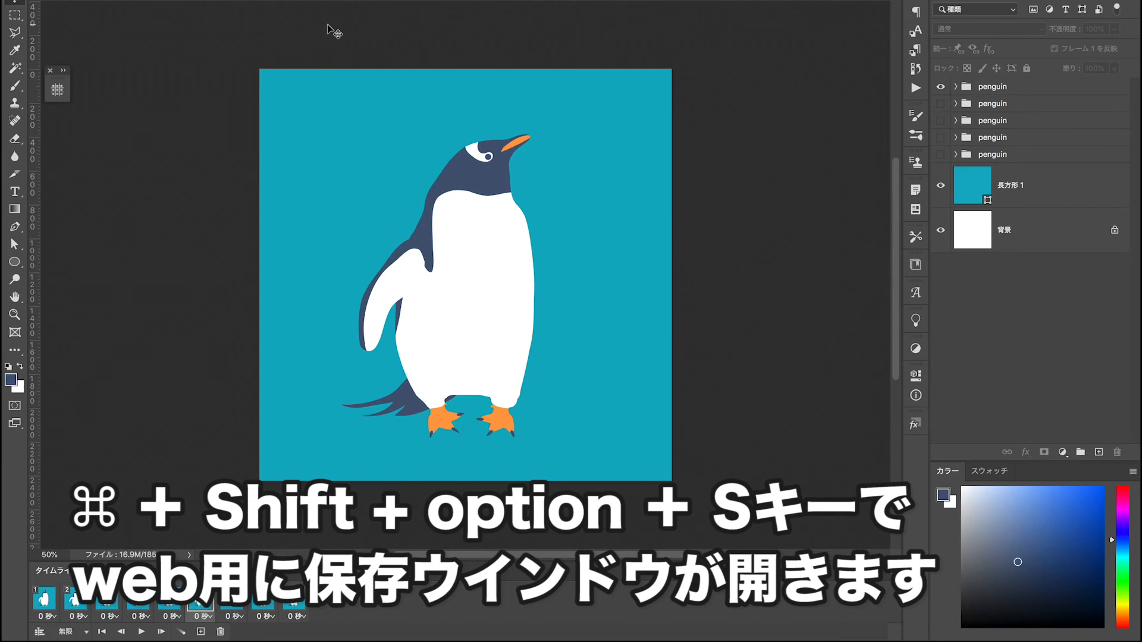
Open Save for Web, set the file format to GIF and play the animation in the preview.
{"action": "key", "text": "super+shift+alt+s"}
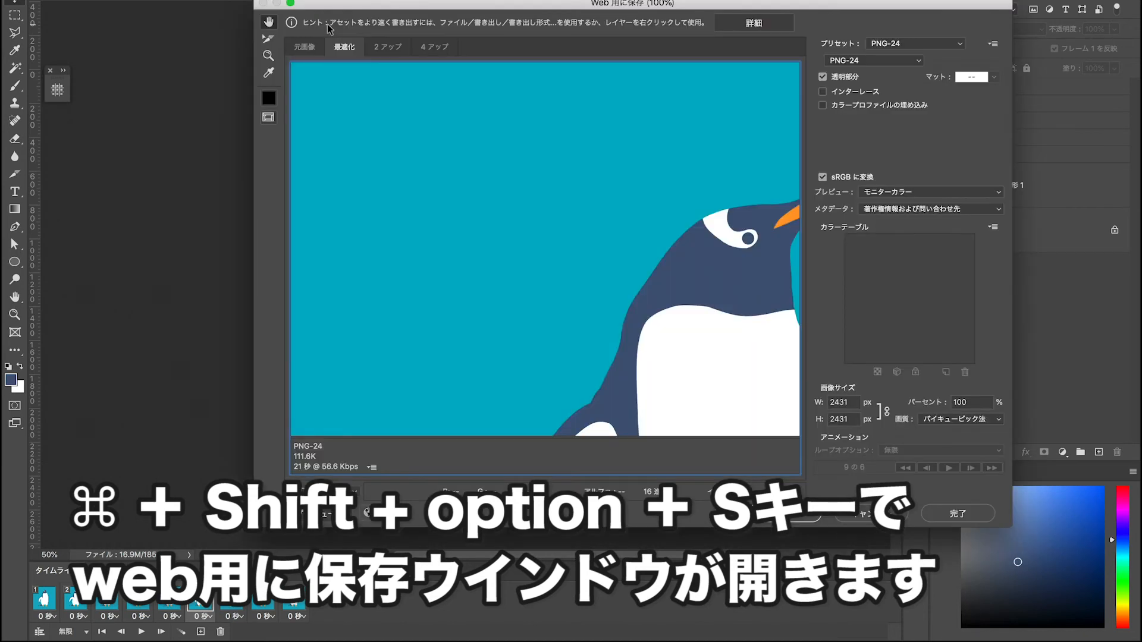
{"action": "left_click", "coordinate": [854, 62]}
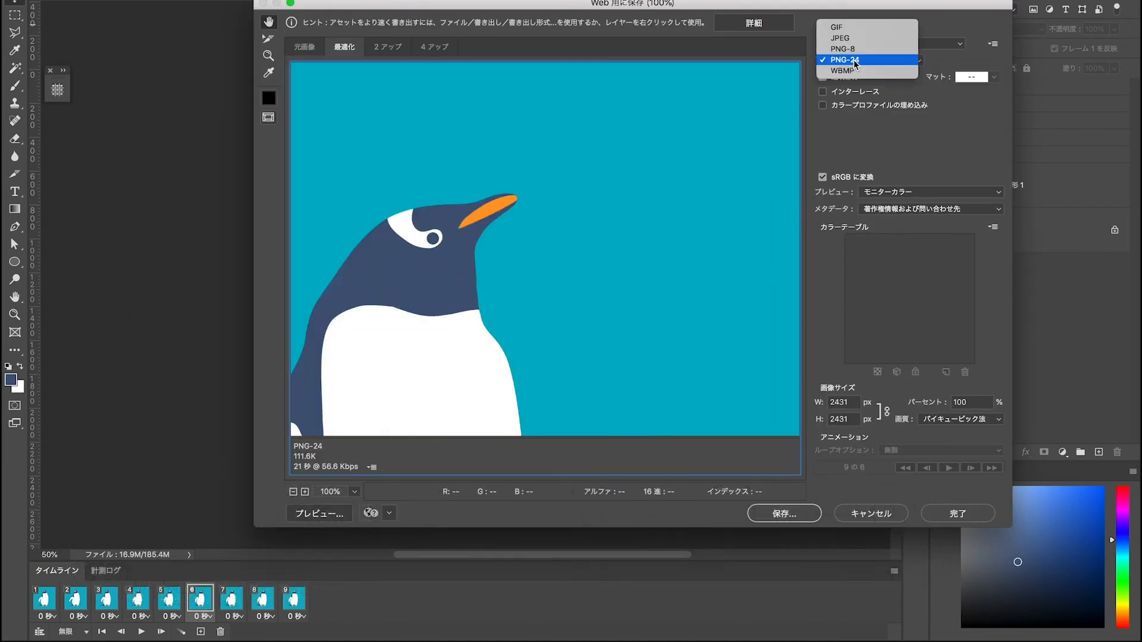
{"action": "left_click", "coordinate": [851, 28]}
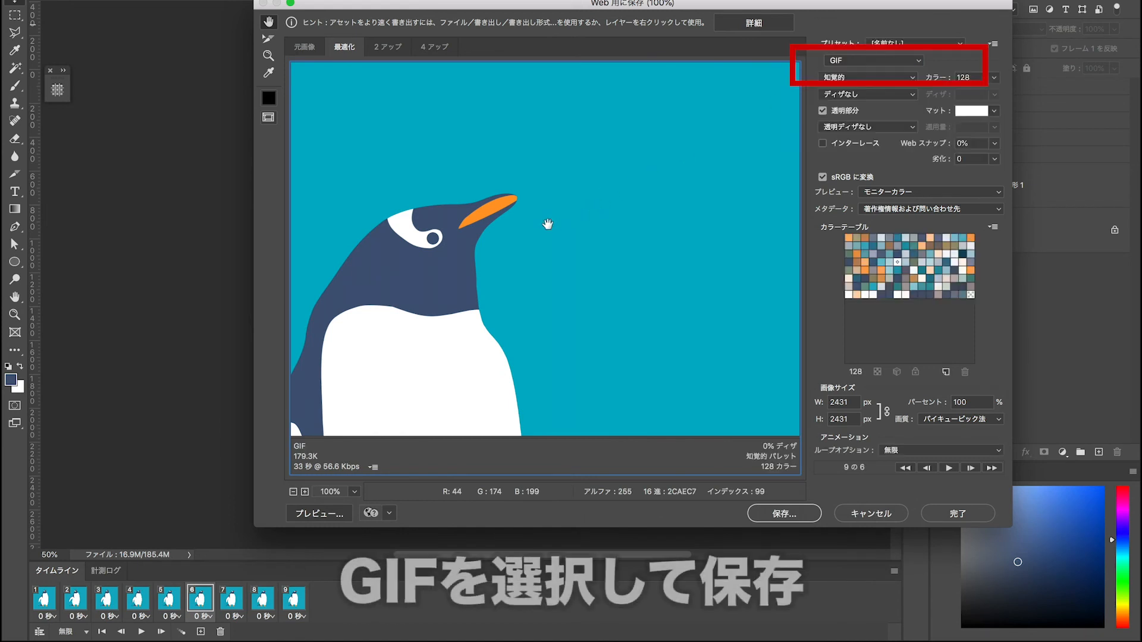
{"action": "left_click_drag", "start_coordinate": [525, 229], "coordinate": [686, 126]}
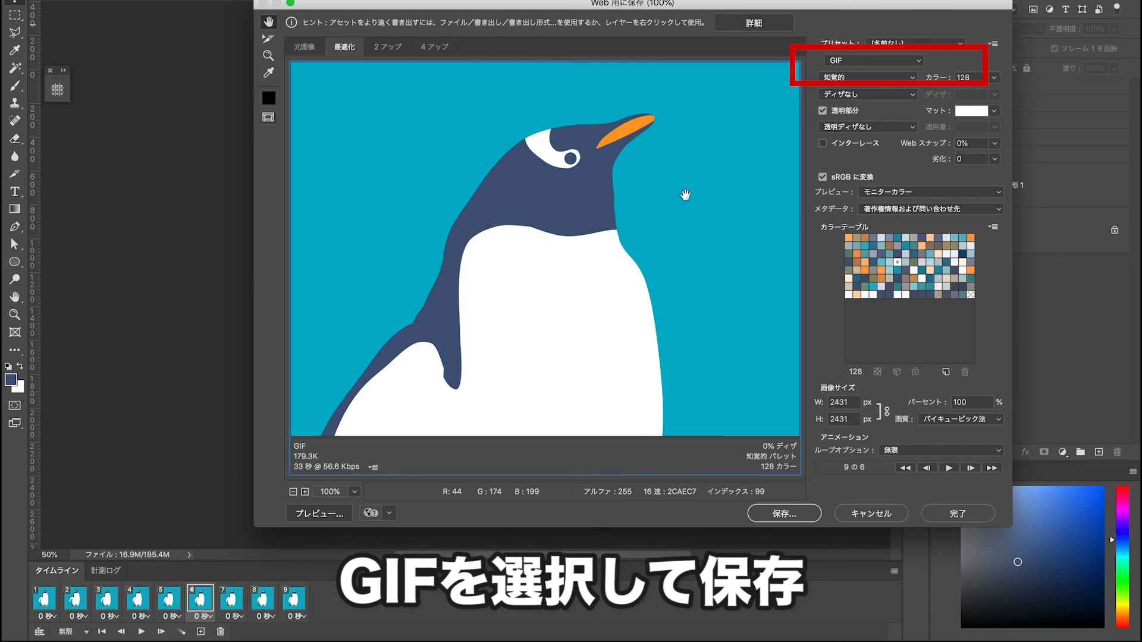
{"action": "left_click", "coordinate": [948, 469]}
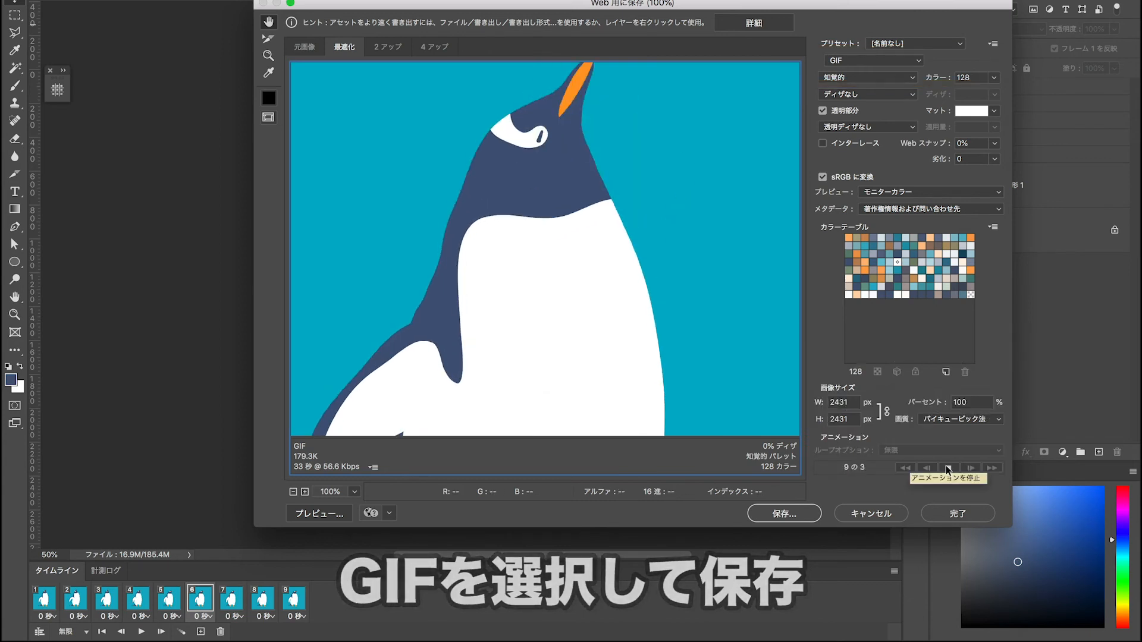